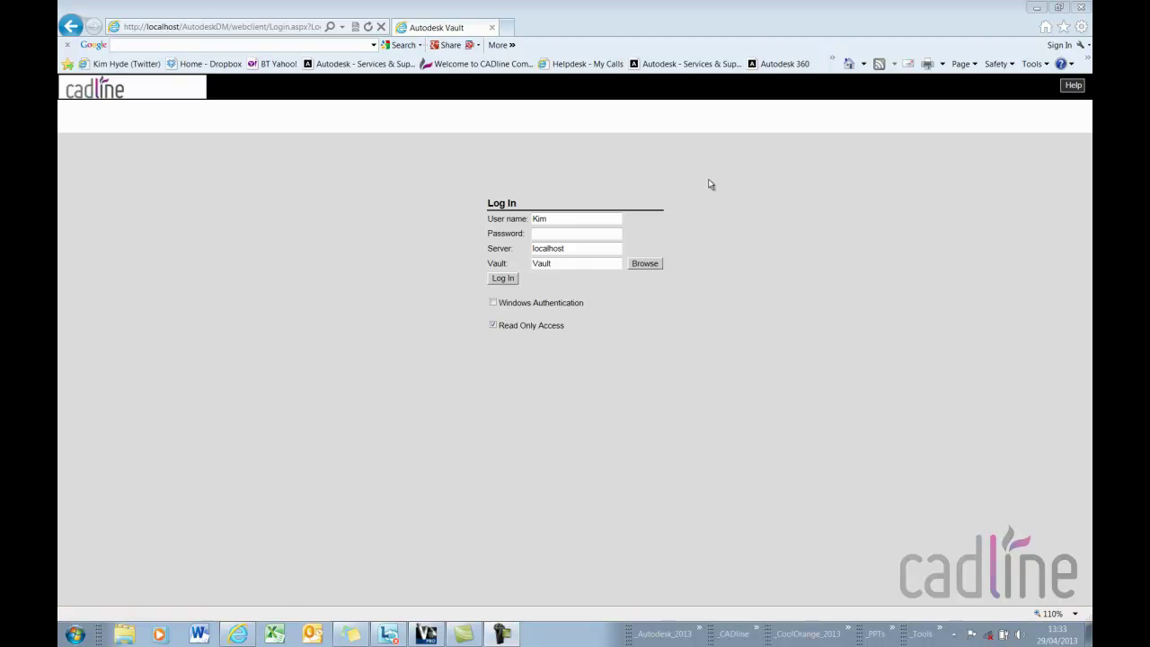
Sign in to the Vault and open the Workspace > Specifications folder
{"action": "left_click", "coordinate": [503, 278]}
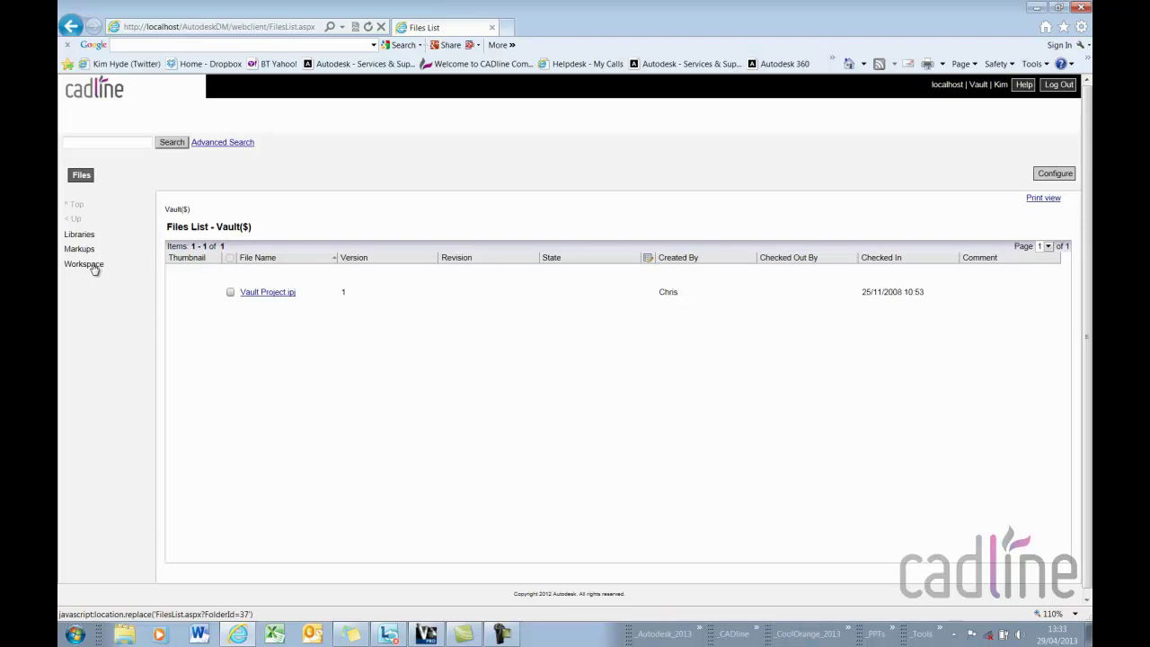
{"action": "left_click", "coordinate": [85, 266]}
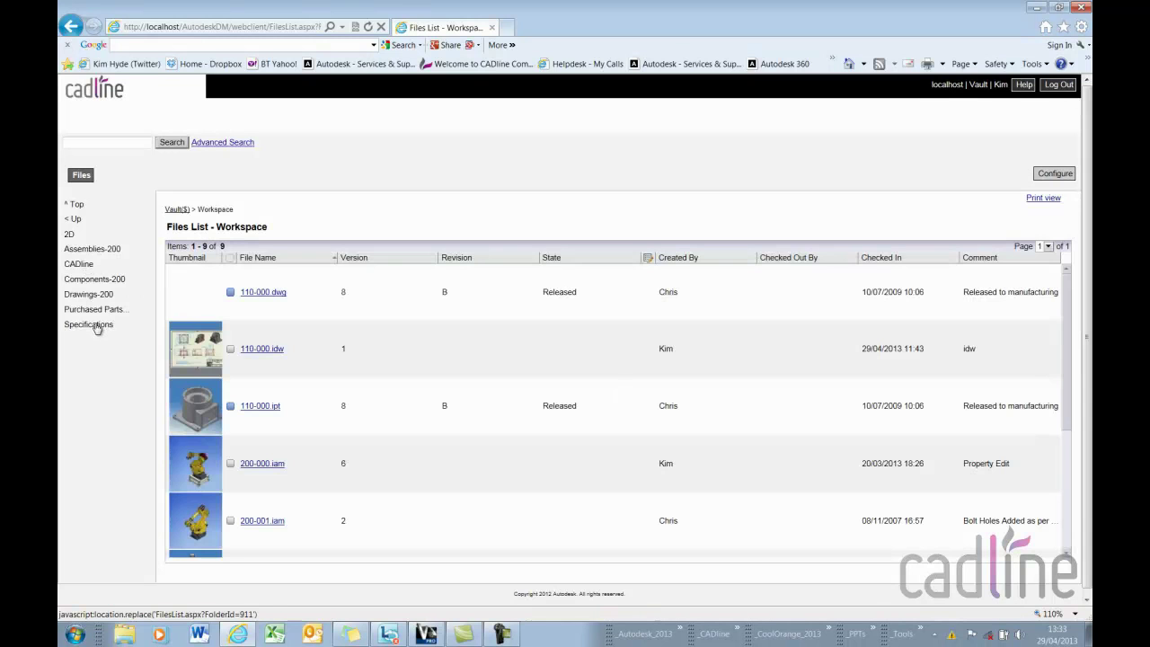
{"action": "left_click", "coordinate": [88, 324]}
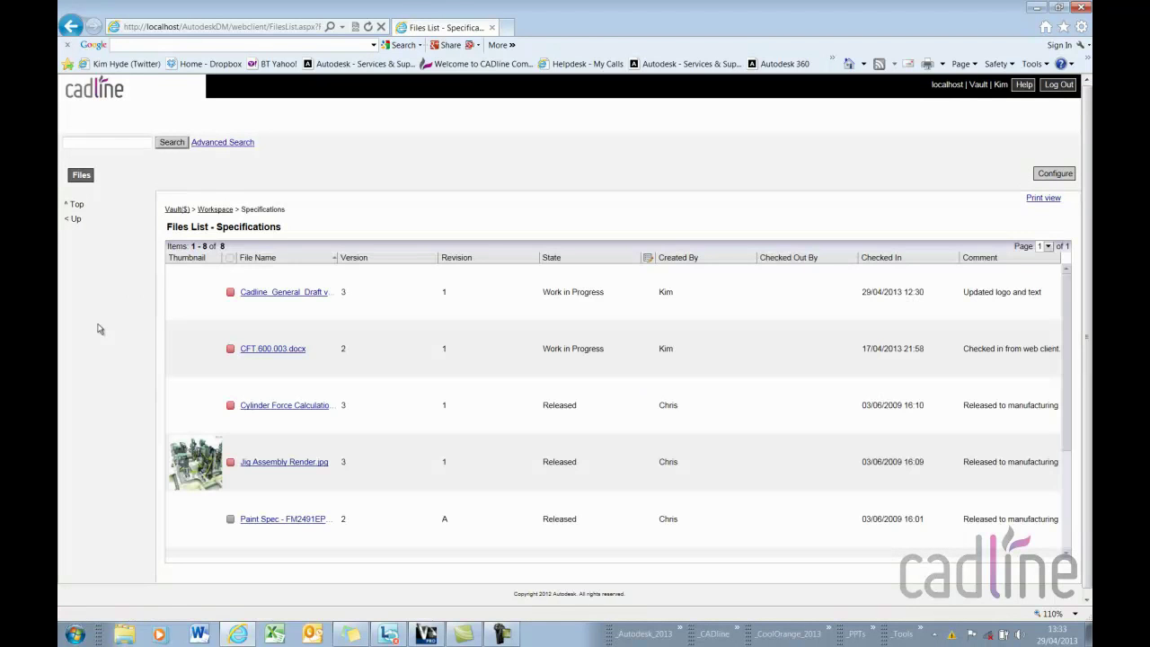
Sort the files by name (reversed), widen the File Name column, and select Cadline_General_Draft v1.docx
{"action": "left_click", "coordinate": [336, 261]}
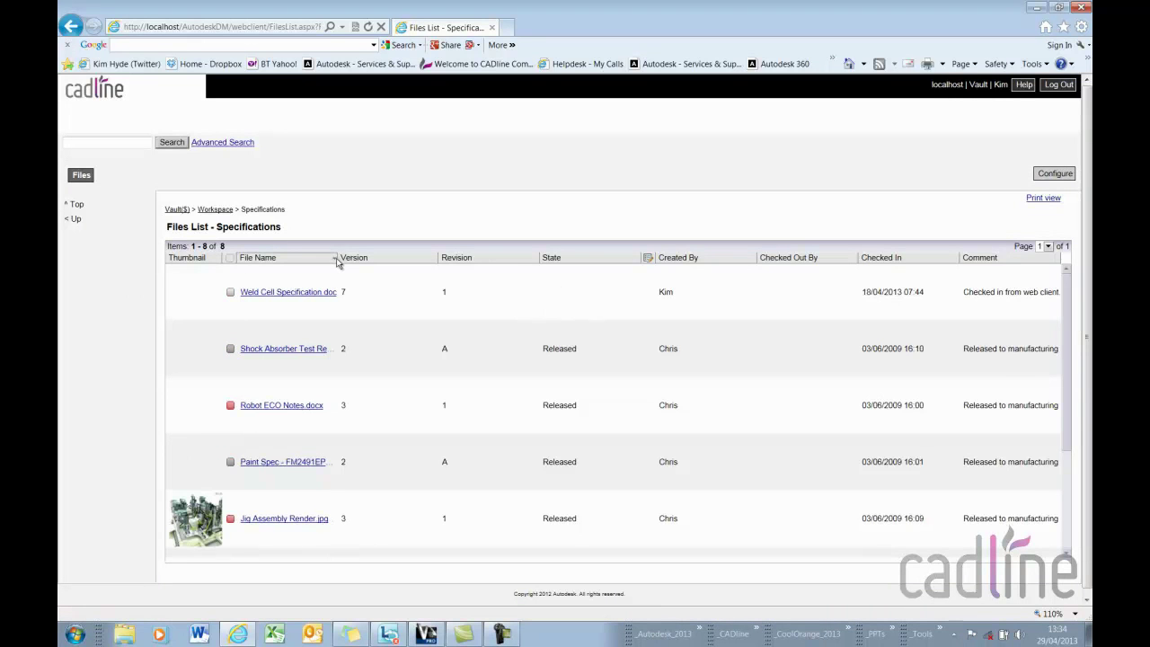
{"action": "left_click", "coordinate": [337, 260]}
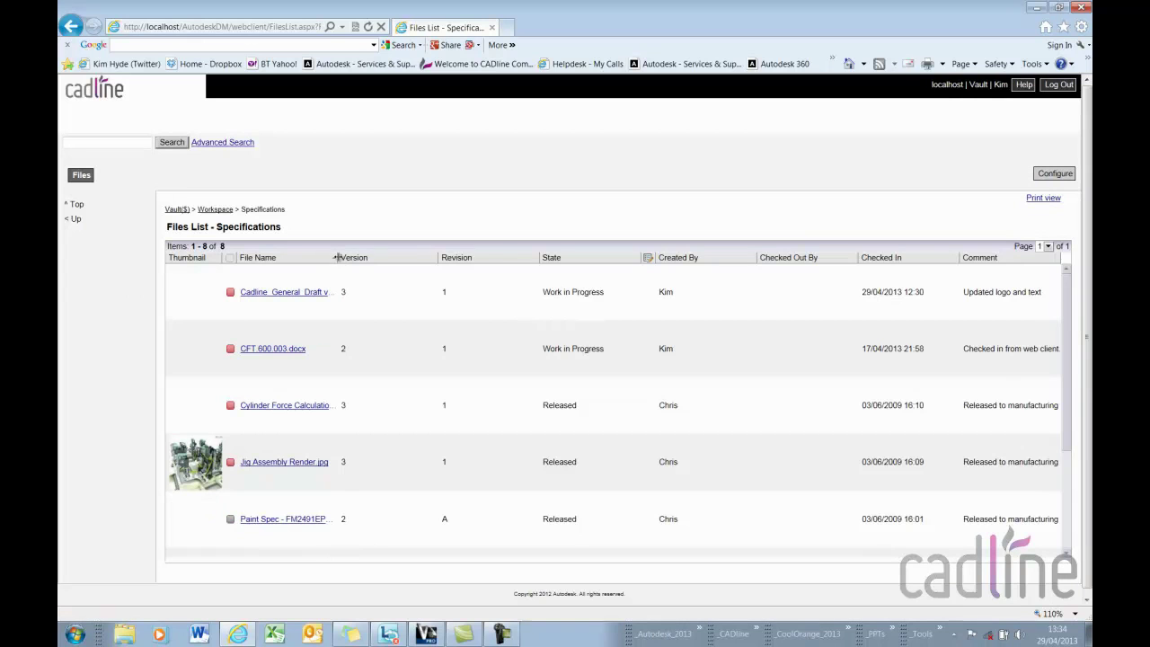
{"action": "left_click_drag", "start_coordinate": [341, 260], "coordinate": [484, 260]}
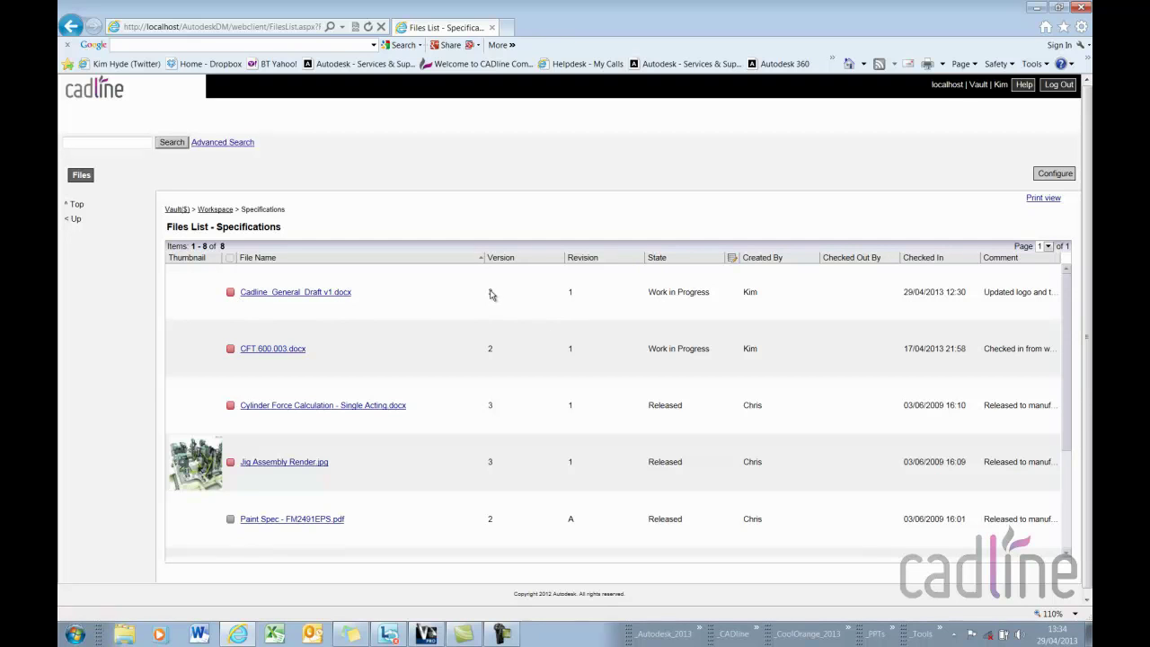
{"action": "left_click", "coordinate": [338, 296]}
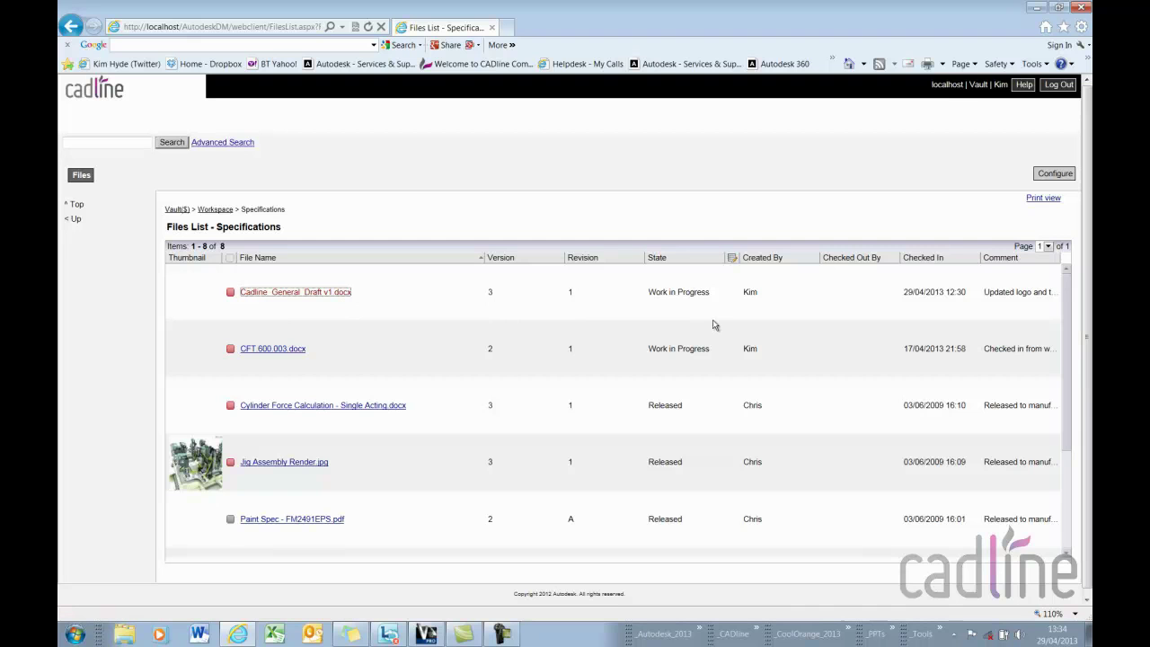
Download Cadline_General_Draft v1.docx from its General Properties page and open it in Word
{"action": "left_click", "coordinate": [314, 298]}
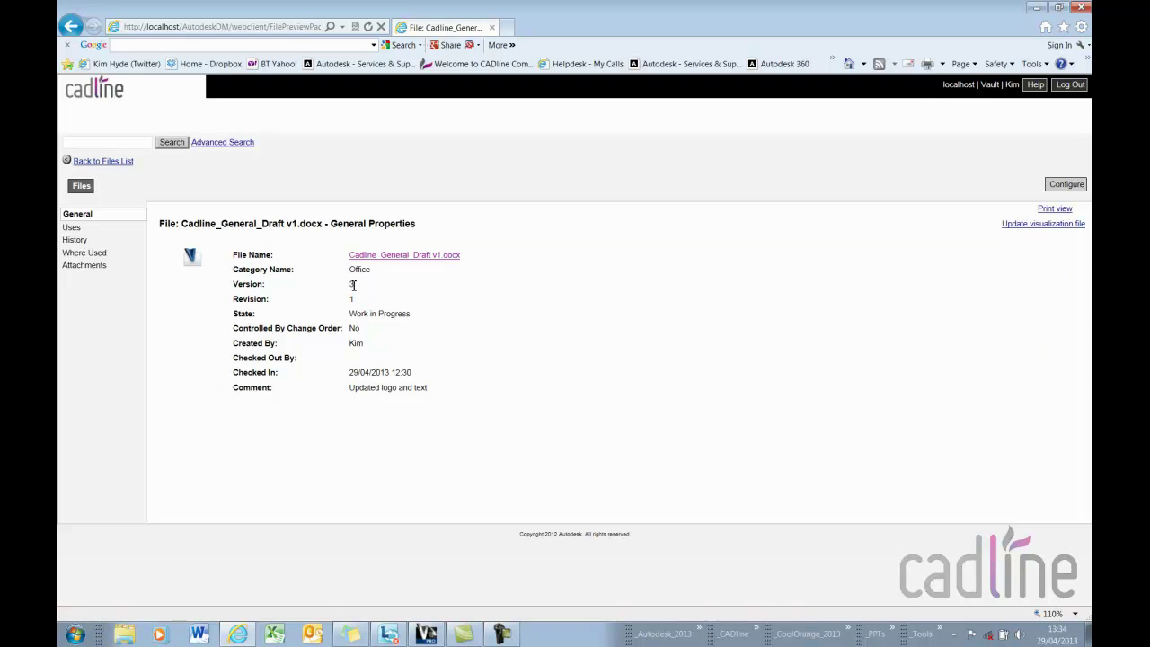
{"action": "left_click", "coordinate": [417, 256]}
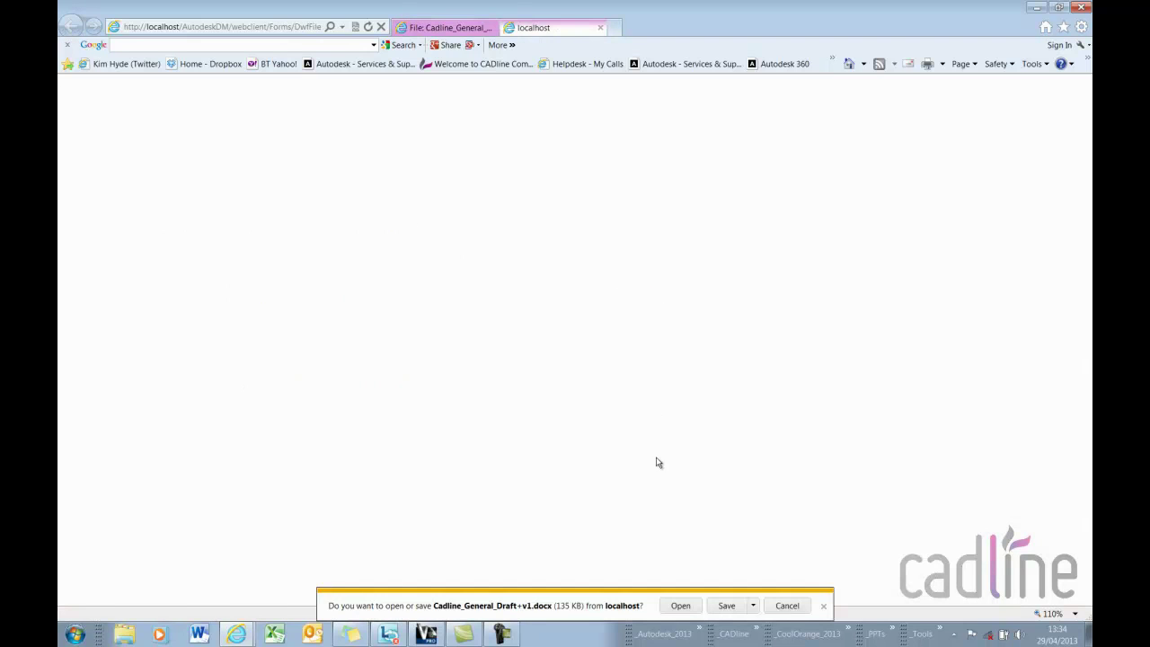
{"action": "left_click", "coordinate": [688, 607]}
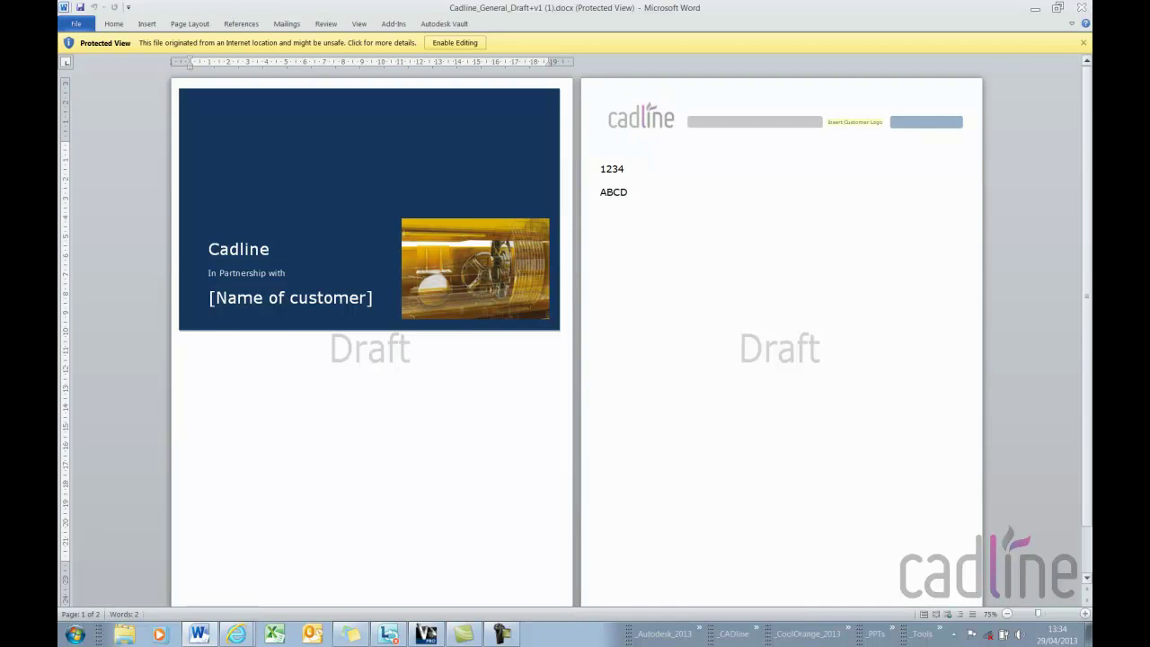
Close Word after reviewing the draft's cover and second page
{"action": "left_click", "coordinate": [1076, 11]}
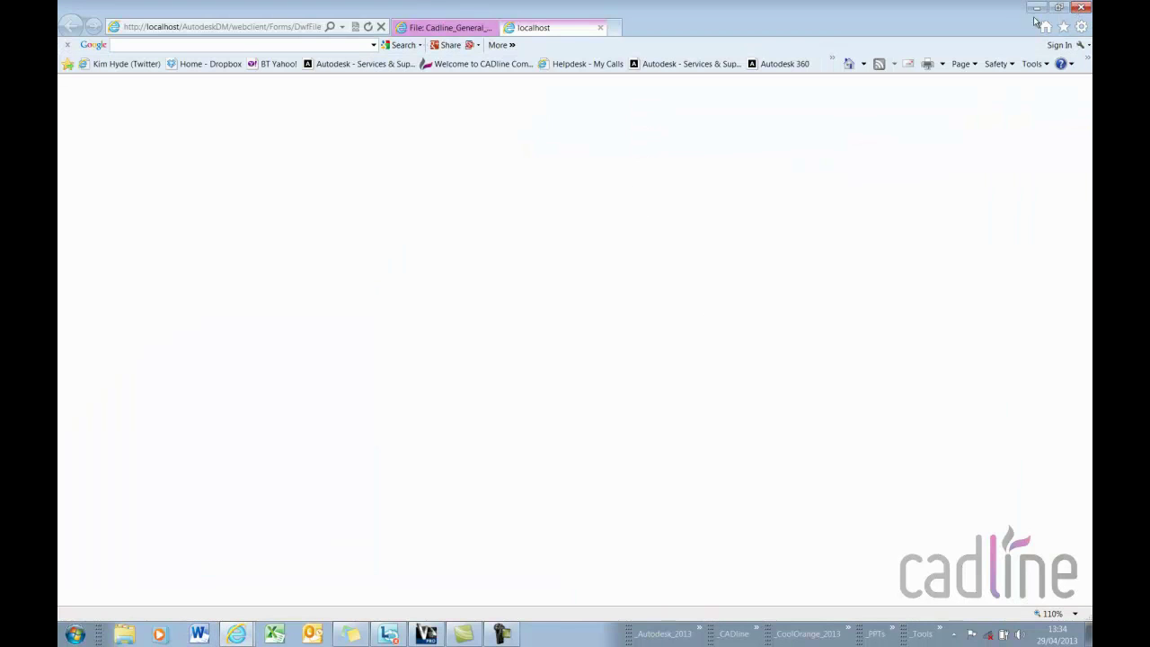
Close the blank download tab, return to the top of the Vault, and open Advanced Search
{"action": "left_click", "coordinate": [600, 28]}
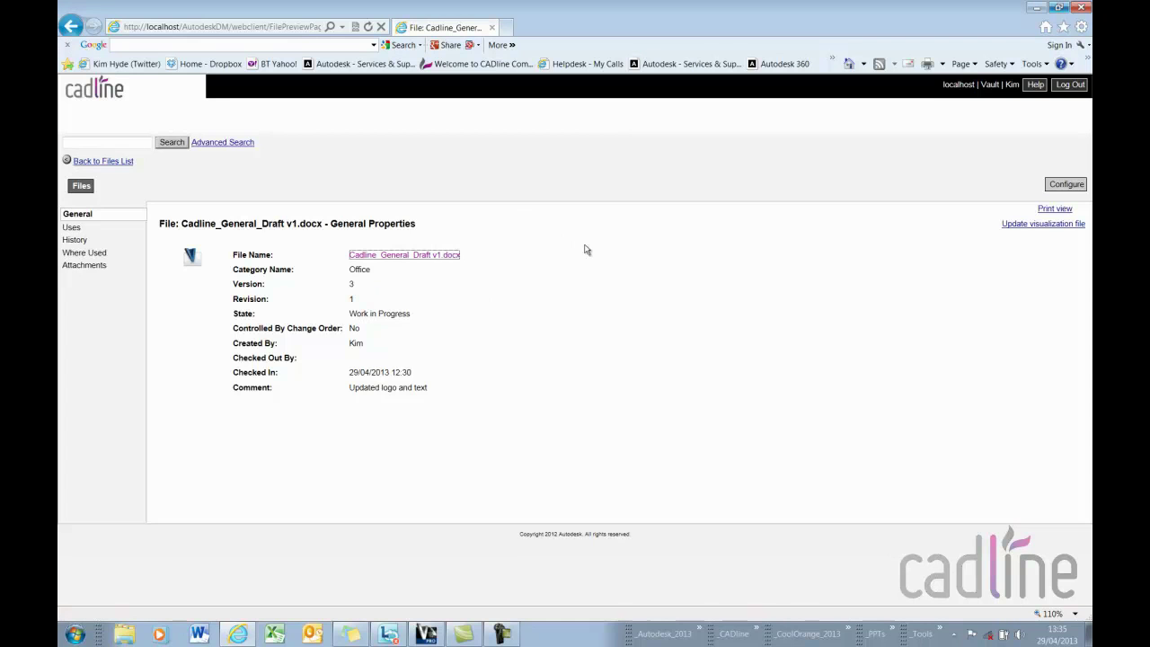
{"action": "left_click", "coordinate": [117, 163]}
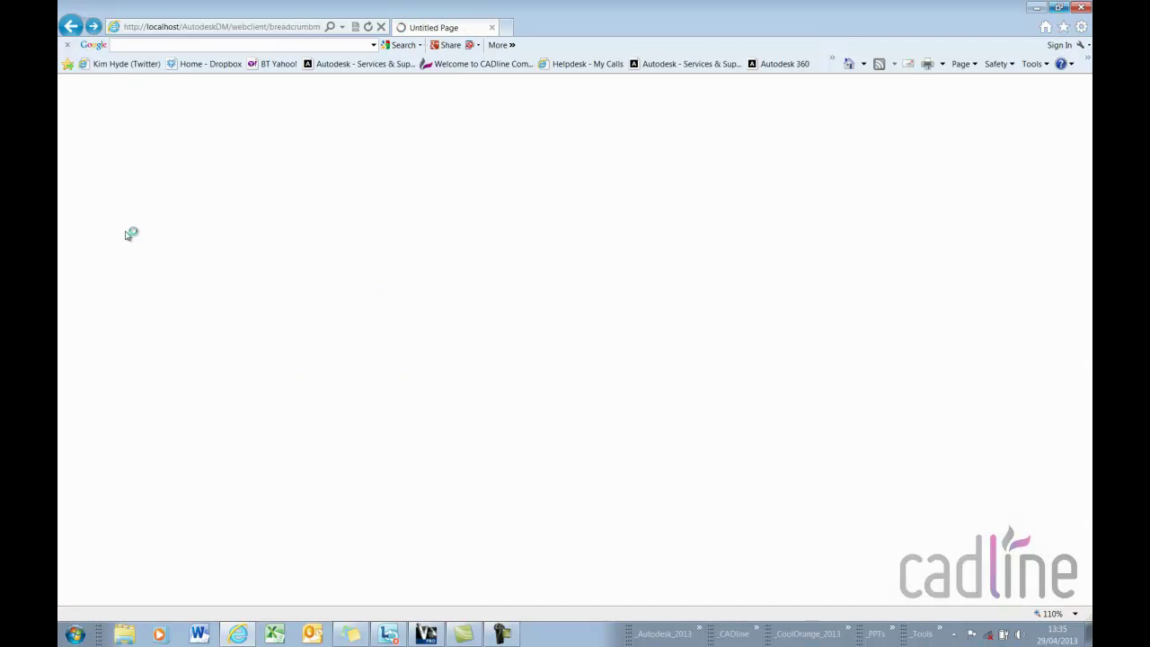
{"action": "left_click", "coordinate": [77, 205]}
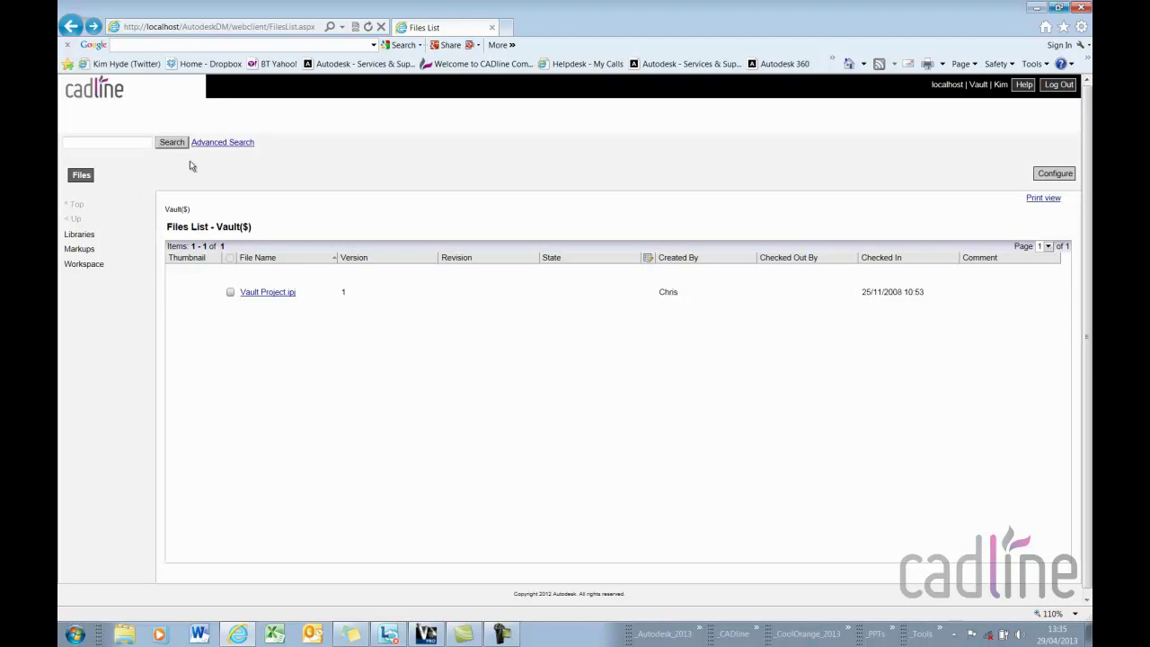
{"action": "left_click", "coordinate": [208, 144]}
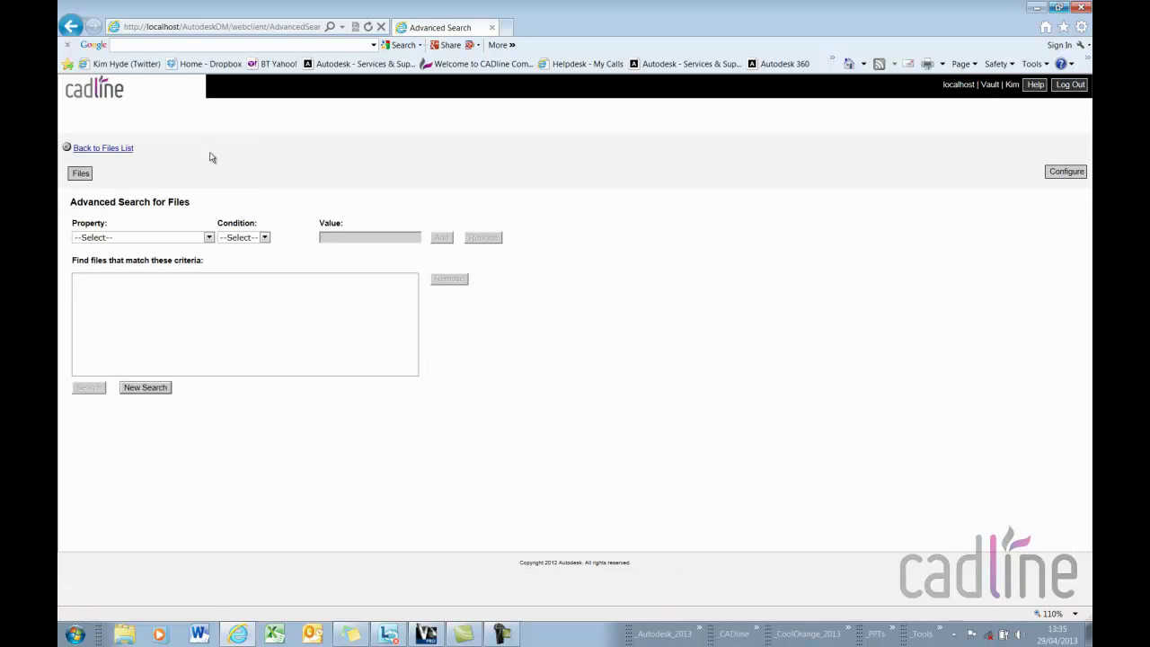
Add the search criterion File Extension is docx
{"action": "left_click", "coordinate": [209, 239]}
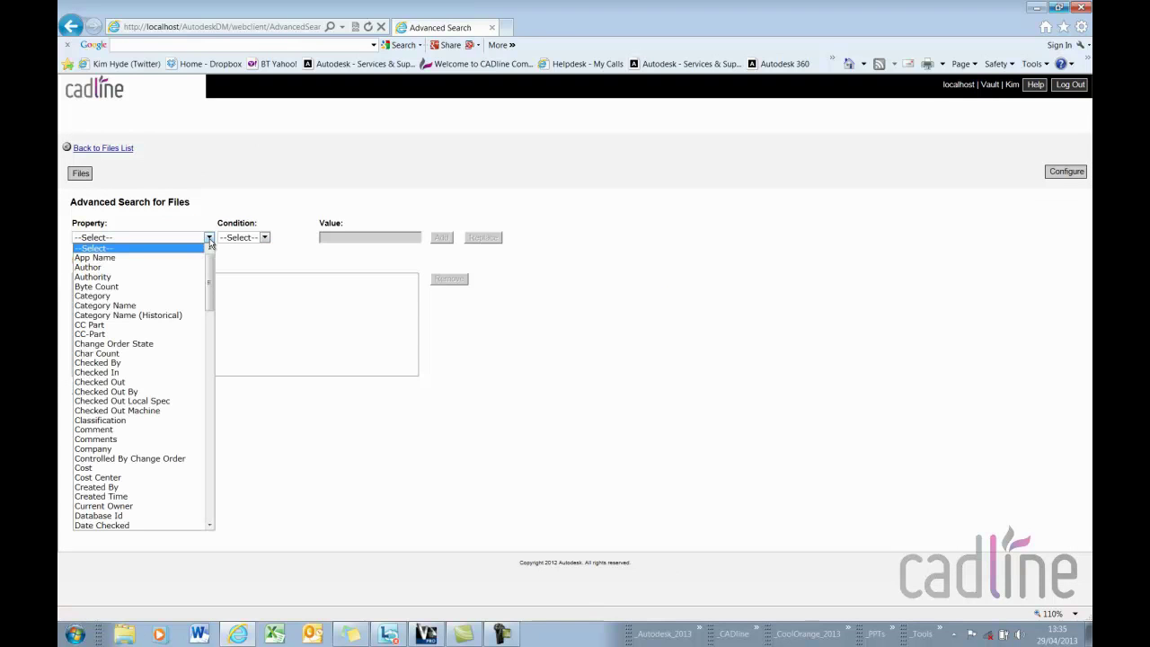
{"action": "left_click_drag", "start_coordinate": [210, 280], "coordinate": [215, 360]}
{"action": "left_click", "coordinate": [133, 359]}
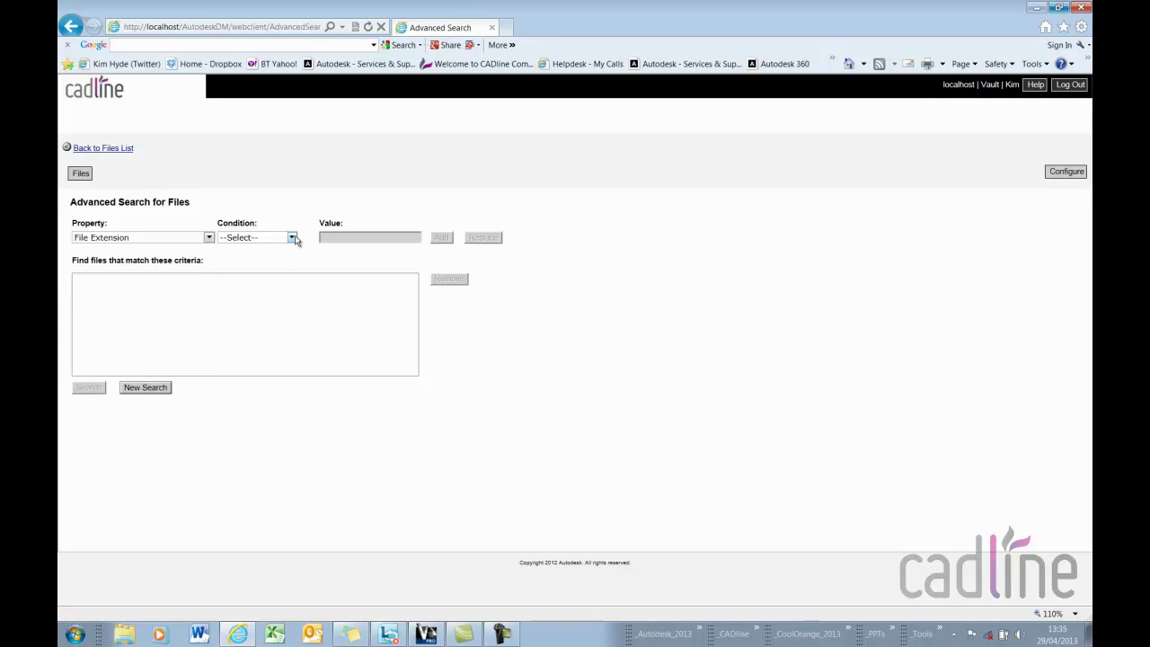
{"action": "left_click", "coordinate": [292, 237]}
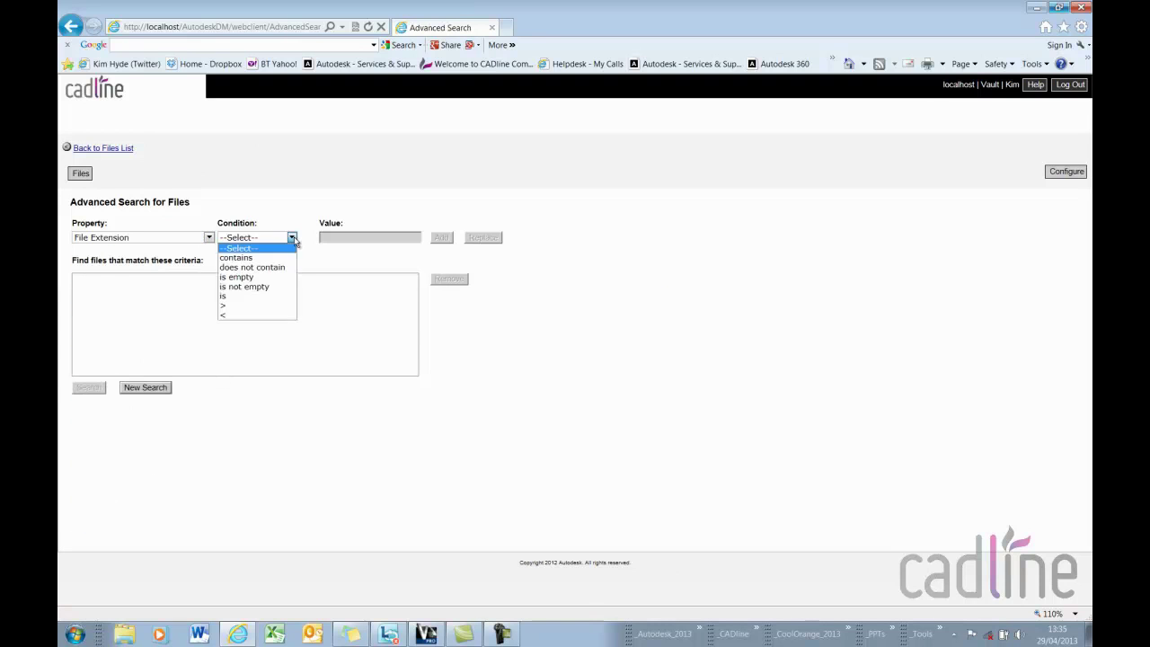
{"action": "left_click", "coordinate": [233, 297]}
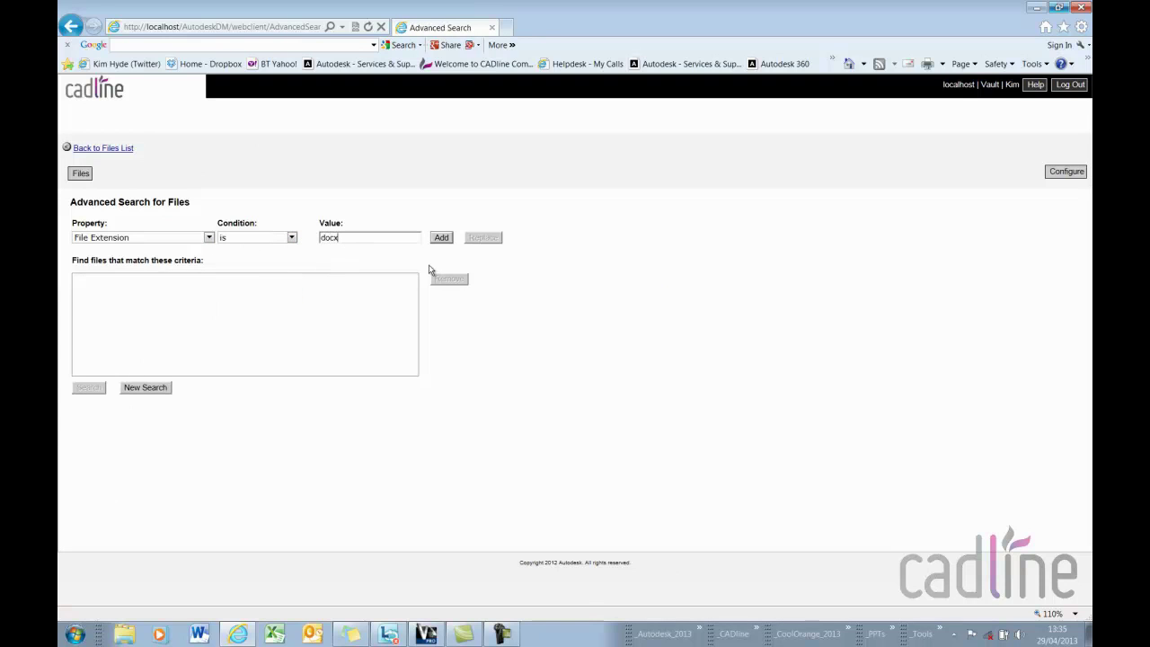
{"action": "type", "text": "docx"}
{"action": "left_click", "coordinate": [441, 238]}
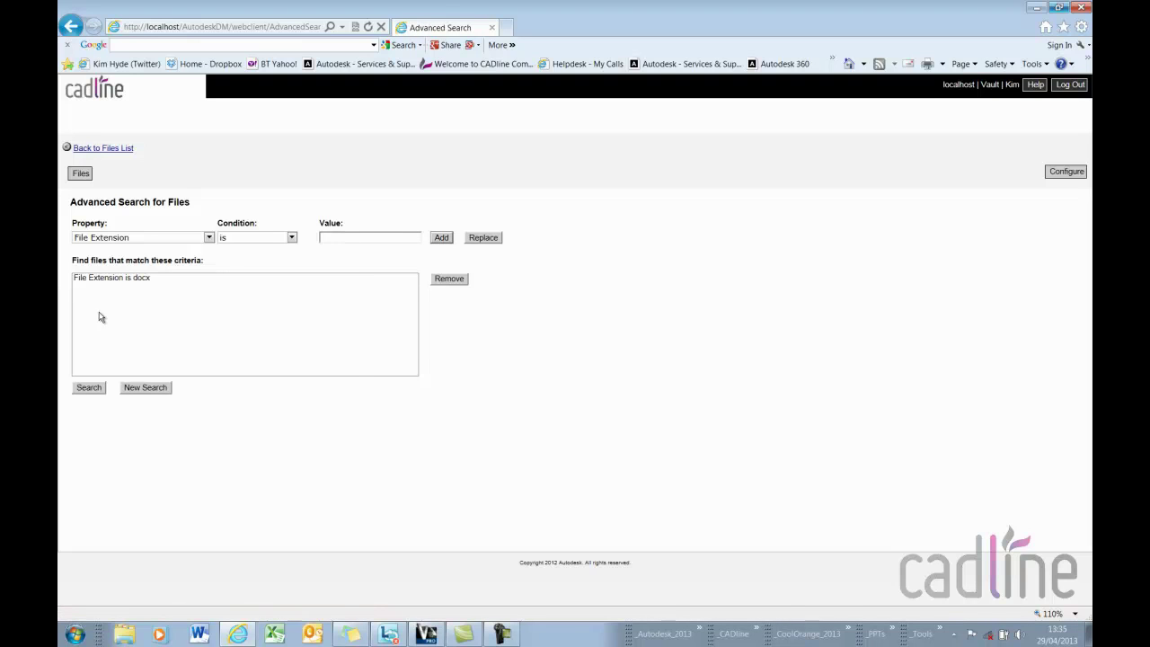
Add the criterion Version greater than 0 and run the advanced search
{"action": "left_click", "coordinate": [208, 238]}
{"action": "left_click_drag", "start_coordinate": [213, 393], "coordinate": [212, 519]}
{"action": "left_click", "coordinate": [140, 497]}
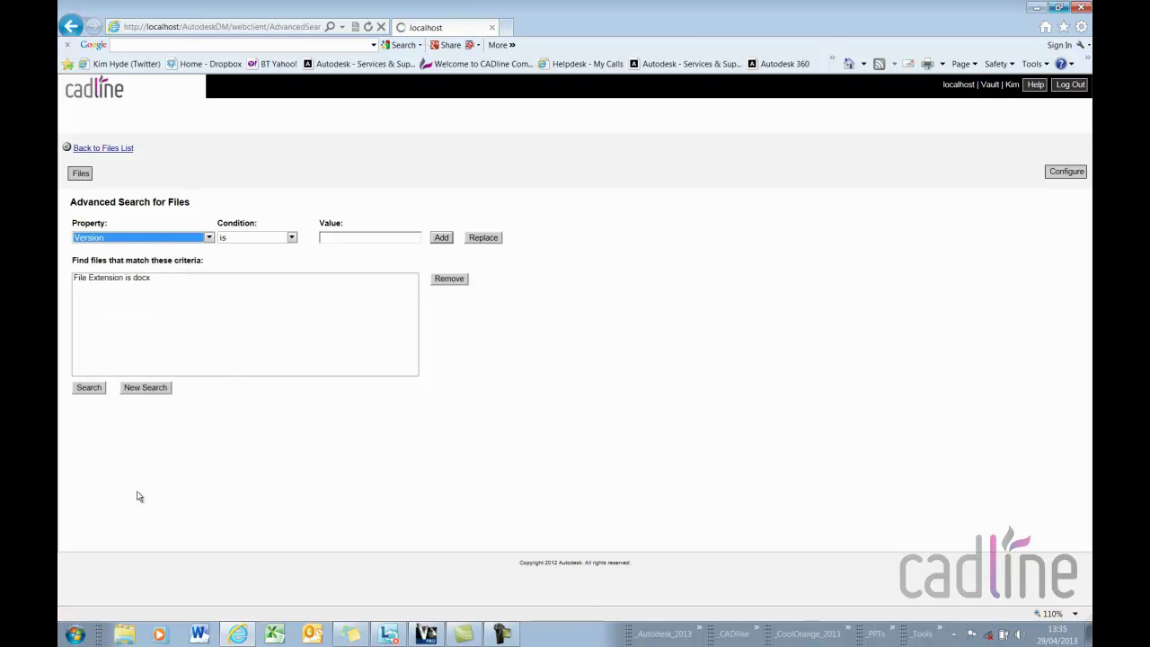
{"action": "left_click", "coordinate": [265, 237]}
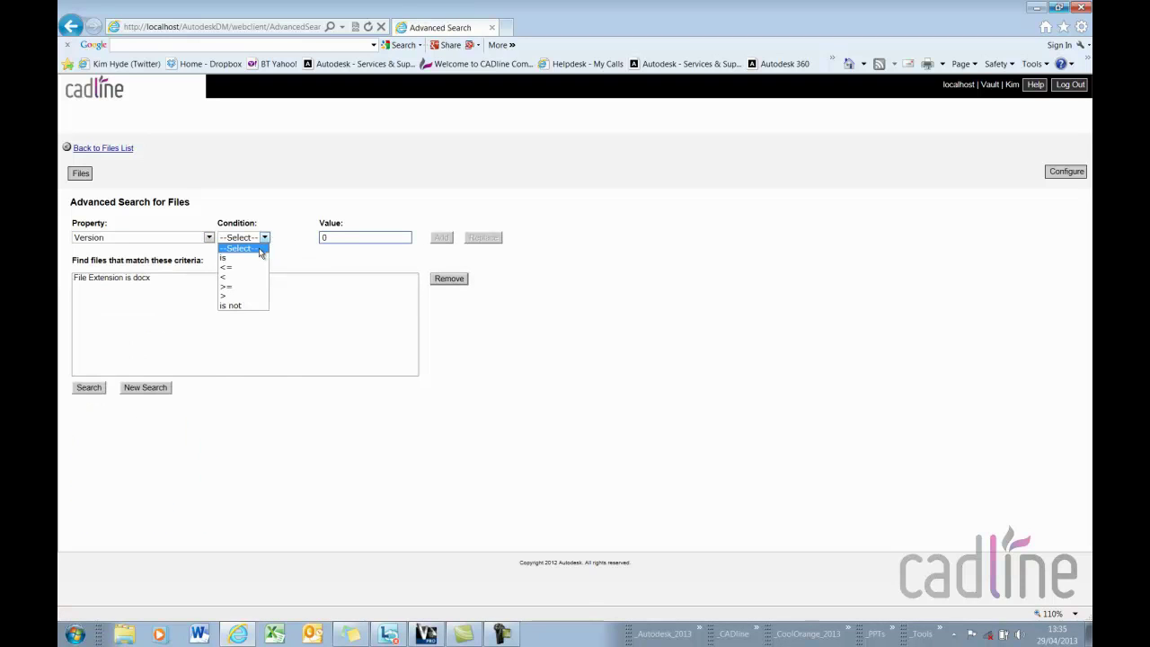
{"action": "left_click", "coordinate": [231, 296]}
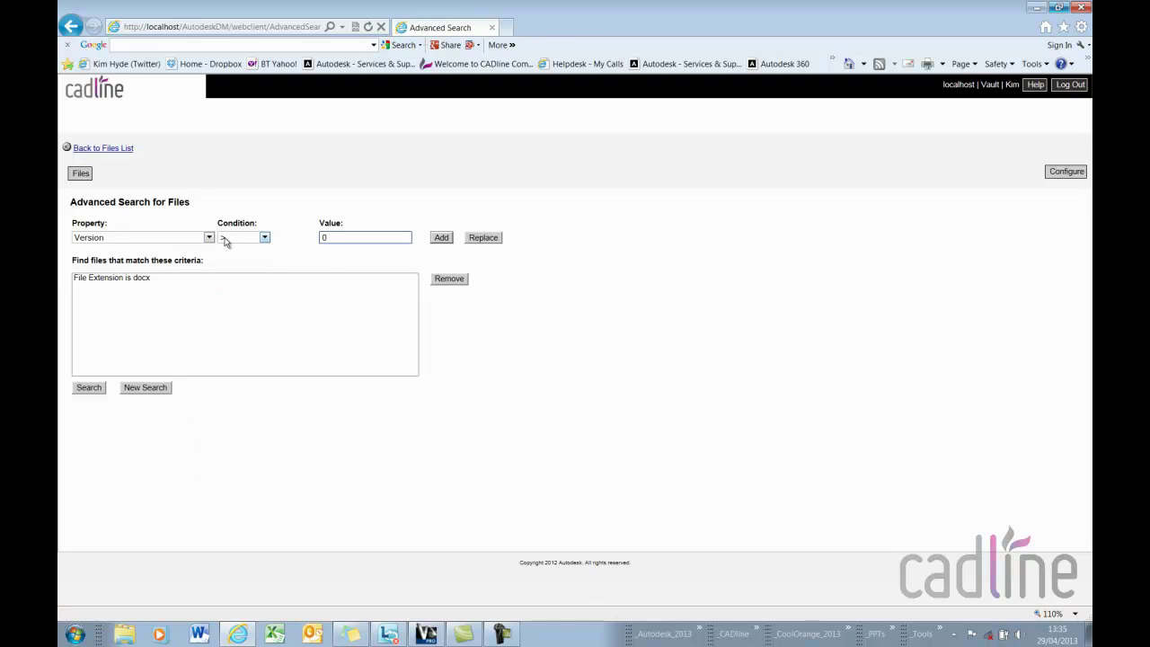
{"action": "left_click", "coordinate": [440, 238]}
{"action": "left_click", "coordinate": [84, 390]}
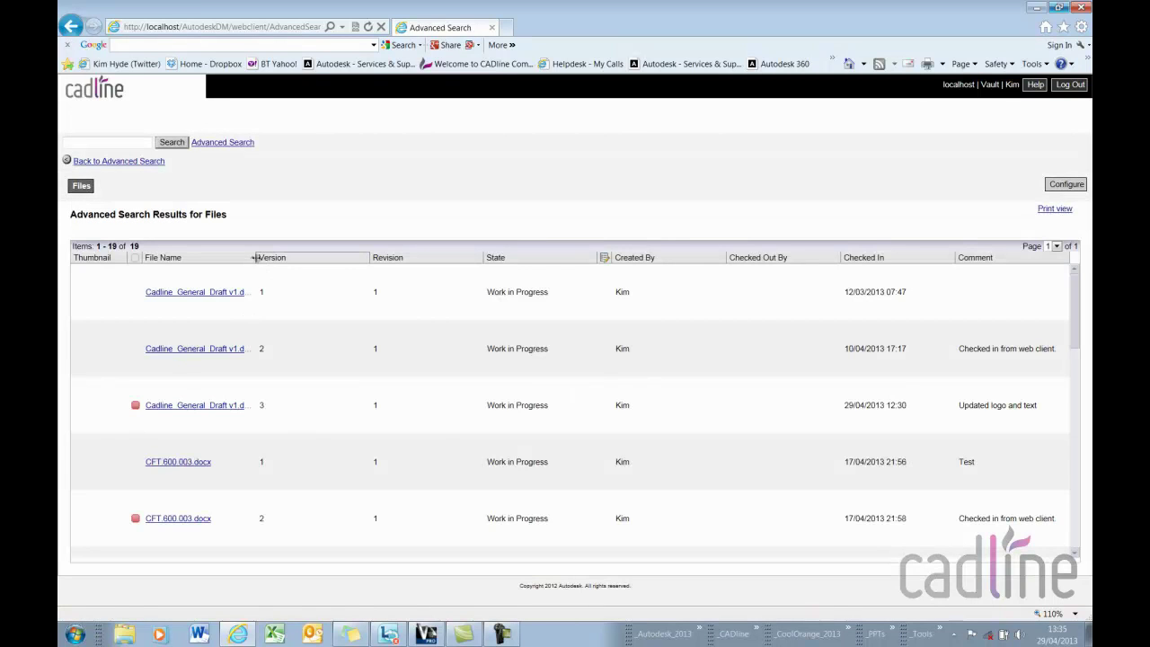
Widen the results' File Name column and open version 1 of Cadline_General_Draft v1.docx
{"action": "left_click_drag", "start_coordinate": [255, 258], "coordinate": [359, 259]}
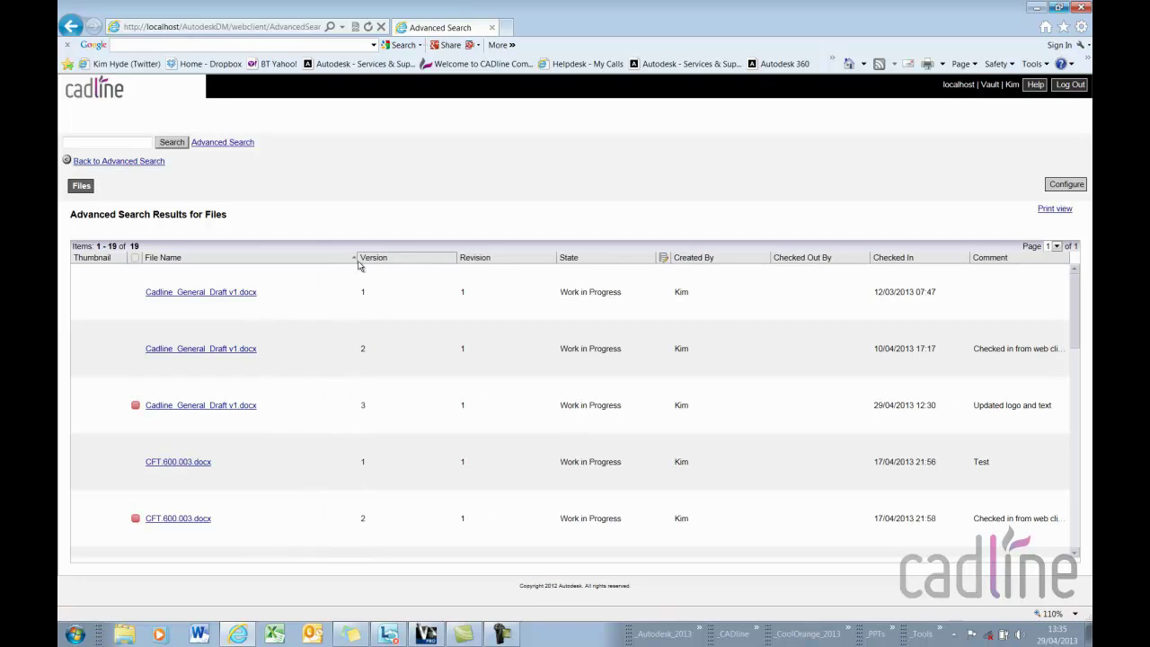
{"action": "left_click", "coordinate": [236, 295]}
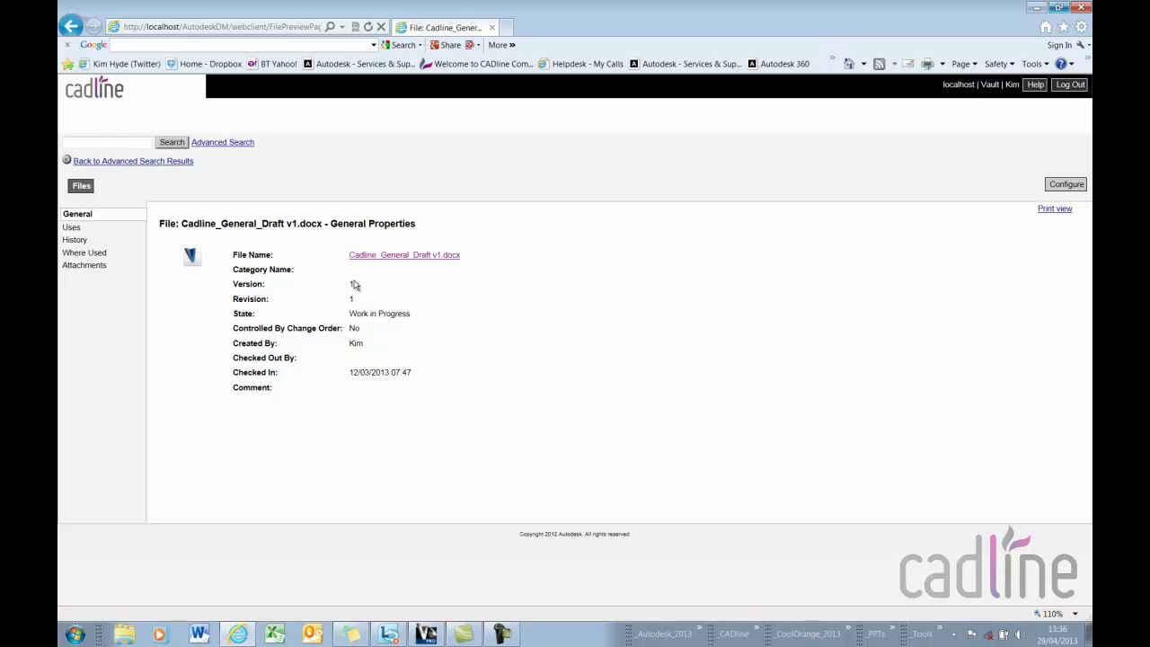
{"action": "left_click", "coordinate": [405, 257]}
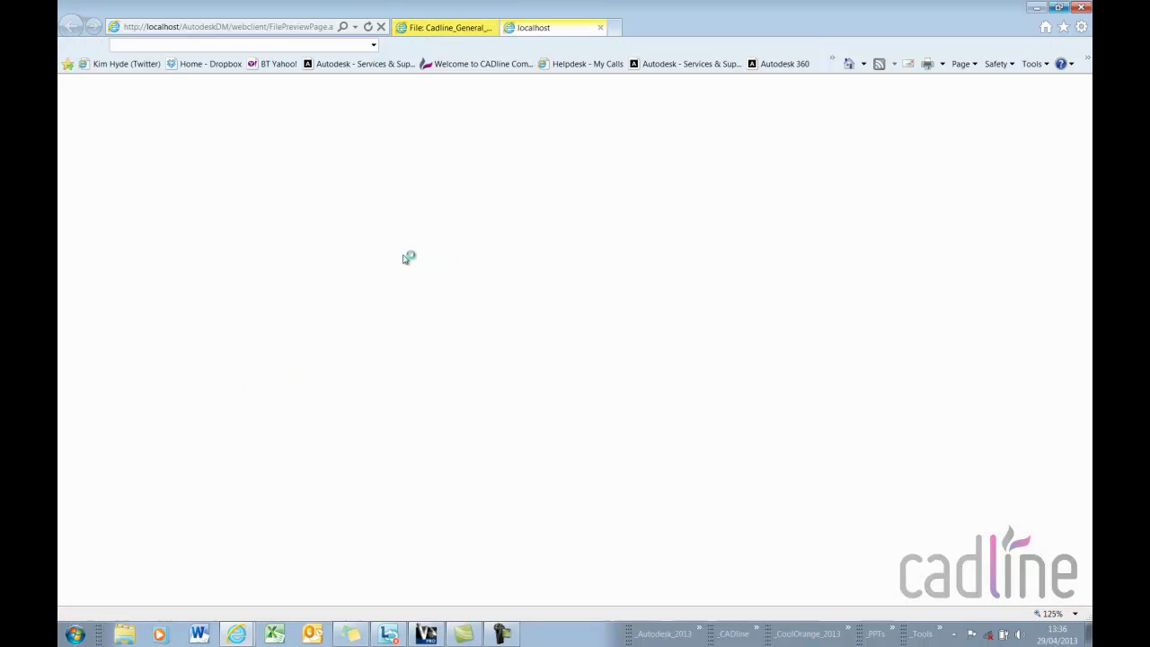
Open the downloaded version 1 draft in Word, review it, and close Word
{"action": "left_click", "coordinate": [687, 611]}
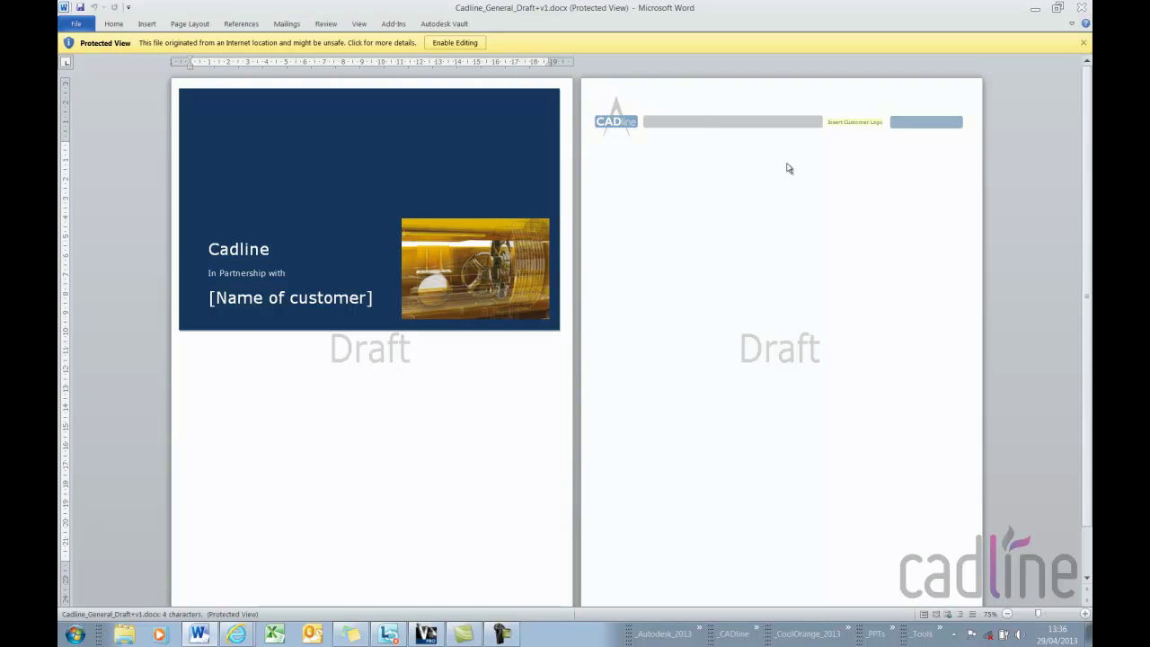
{"action": "left_click", "coordinate": [1082, 8]}
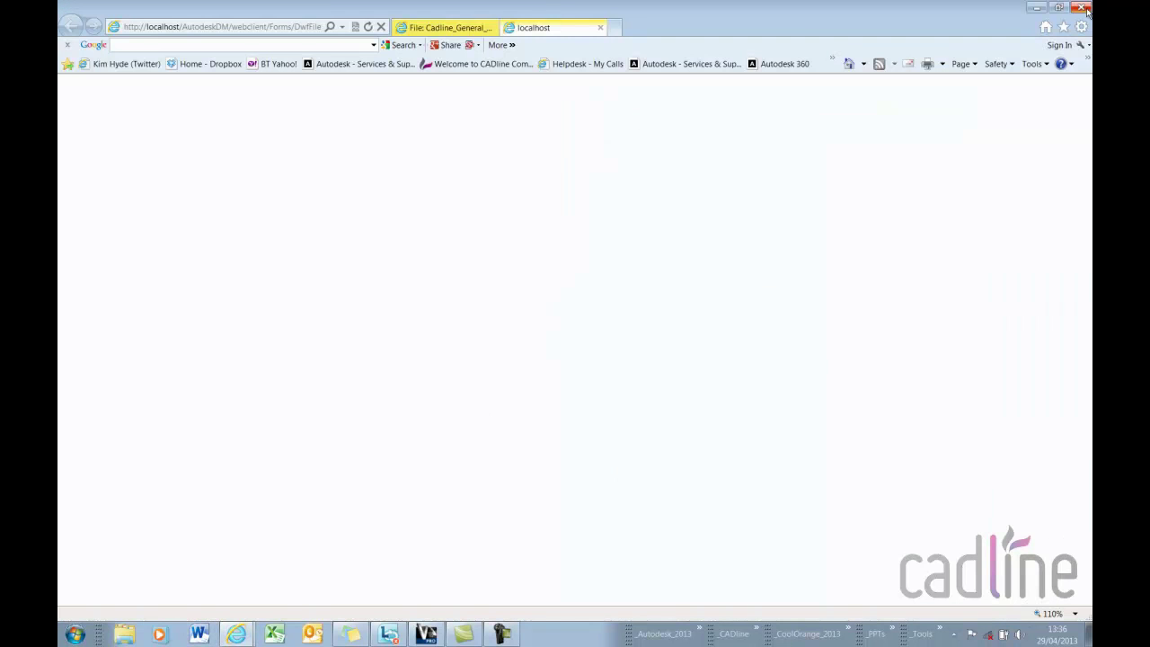
Close the empty tab and view the Configuration page's Item and File Display Settings without changes
{"action": "left_click", "coordinate": [602, 28]}
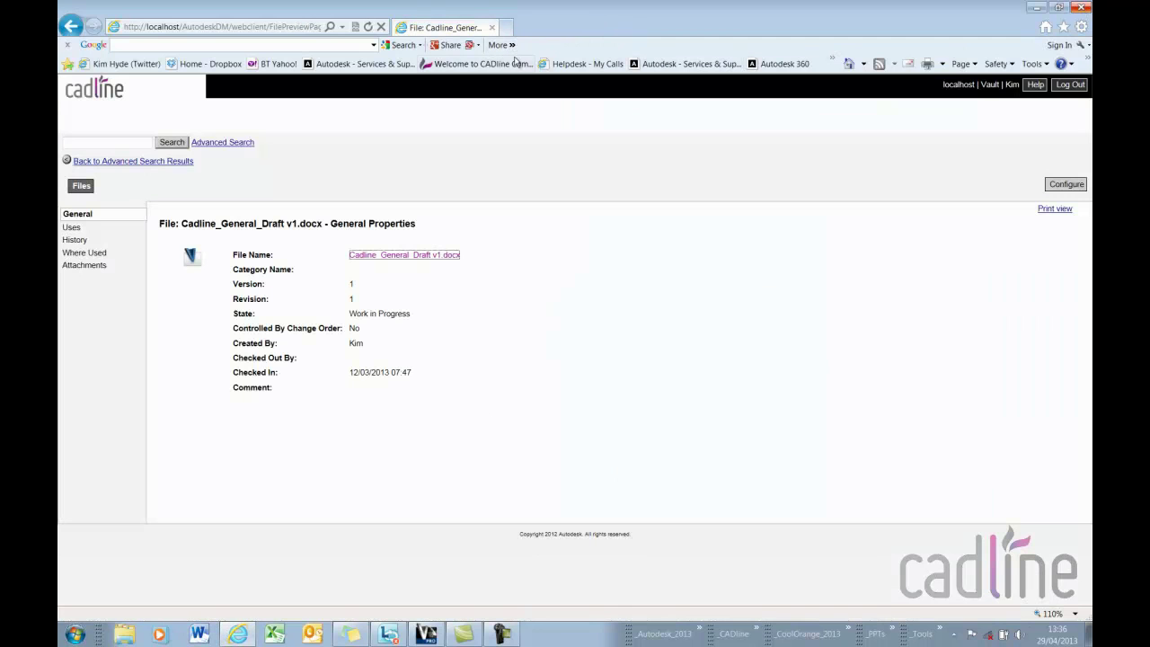
{"action": "left_click", "coordinate": [1067, 186]}
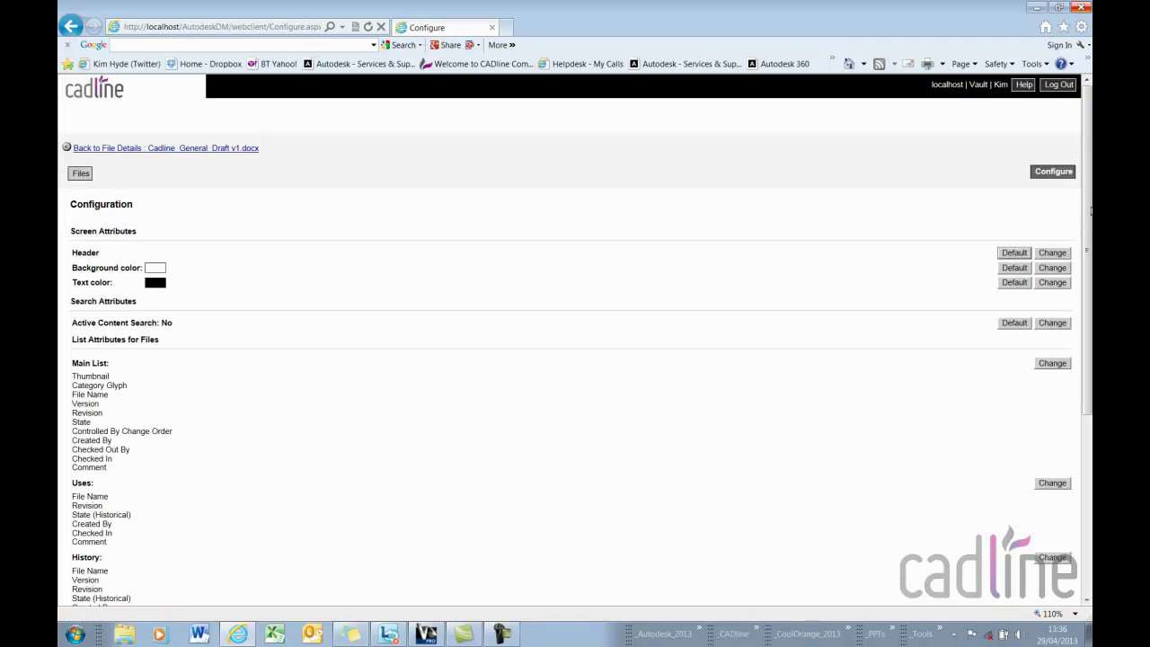
{"action": "left_click_drag", "start_coordinate": [1088, 213], "coordinate": [1088, 388]}
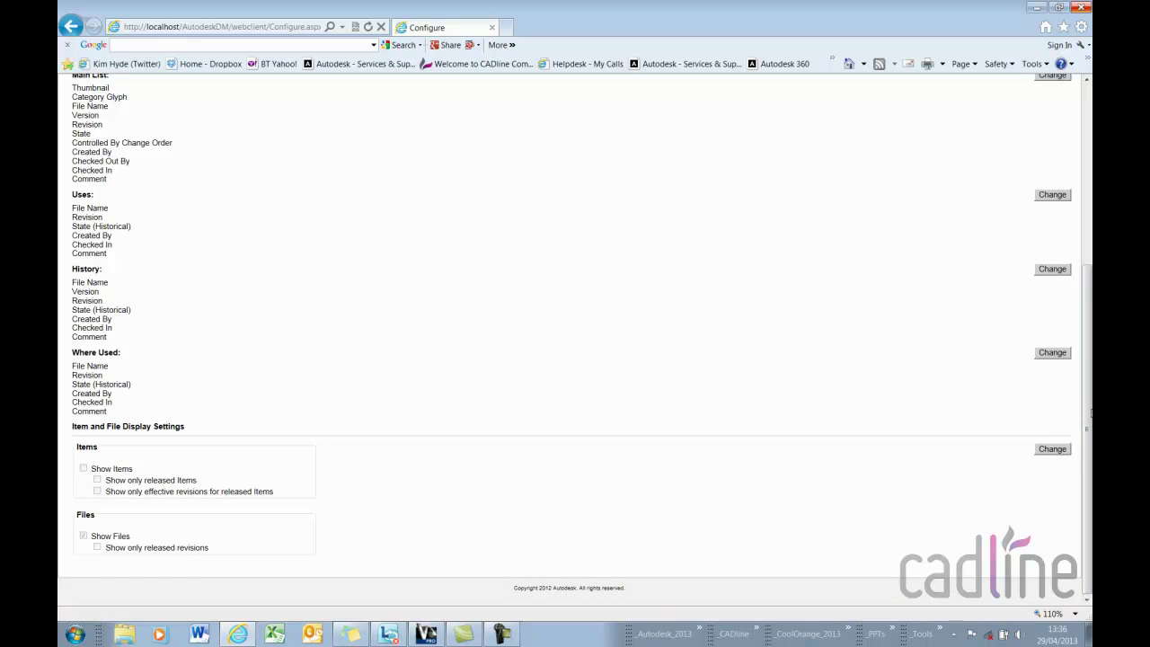
{"action": "left_click", "coordinate": [1053, 448]}
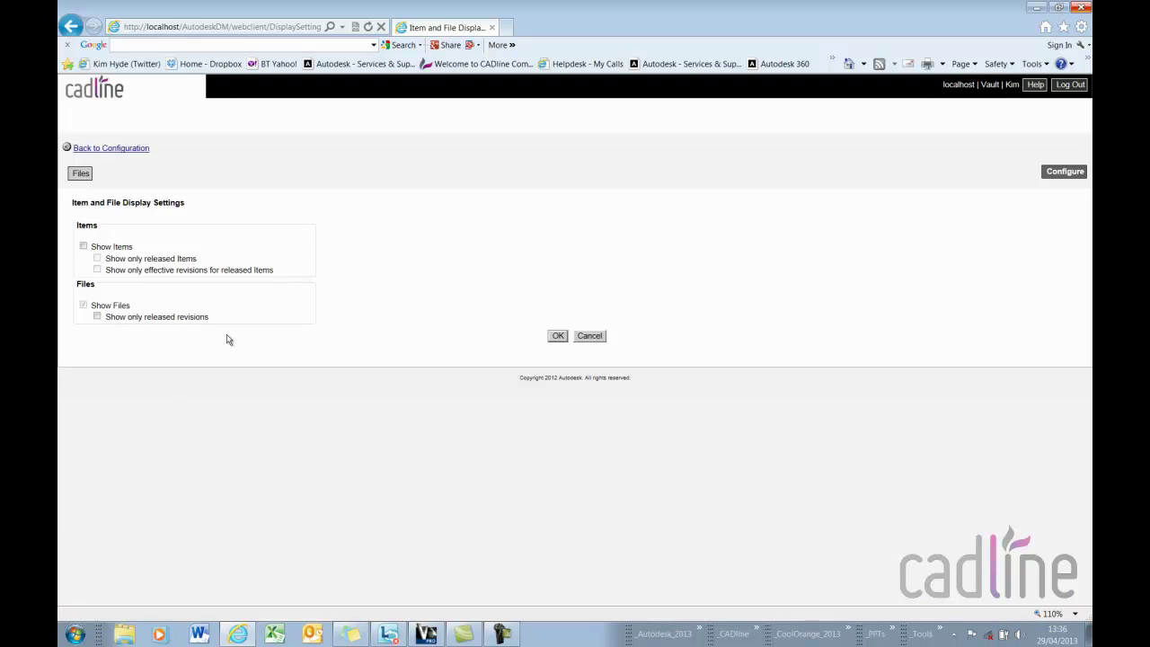
{"action": "left_click", "coordinate": [584, 337]}
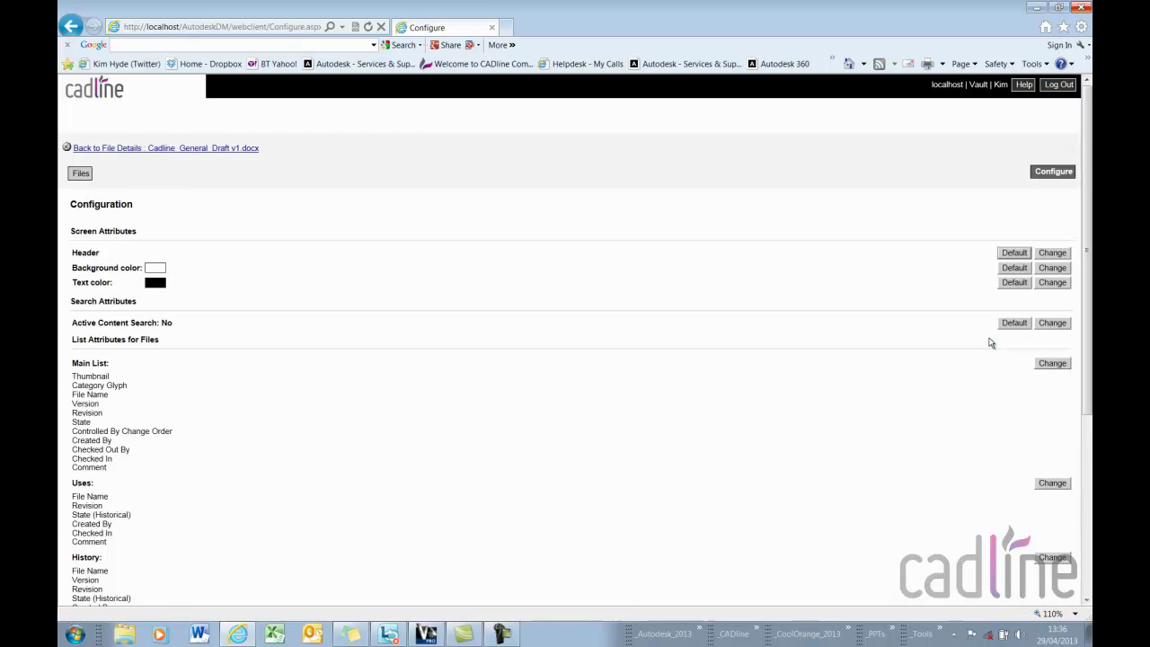
{"action": "left_click_drag", "start_coordinate": [1089, 368], "coordinate": [1085, 457]}
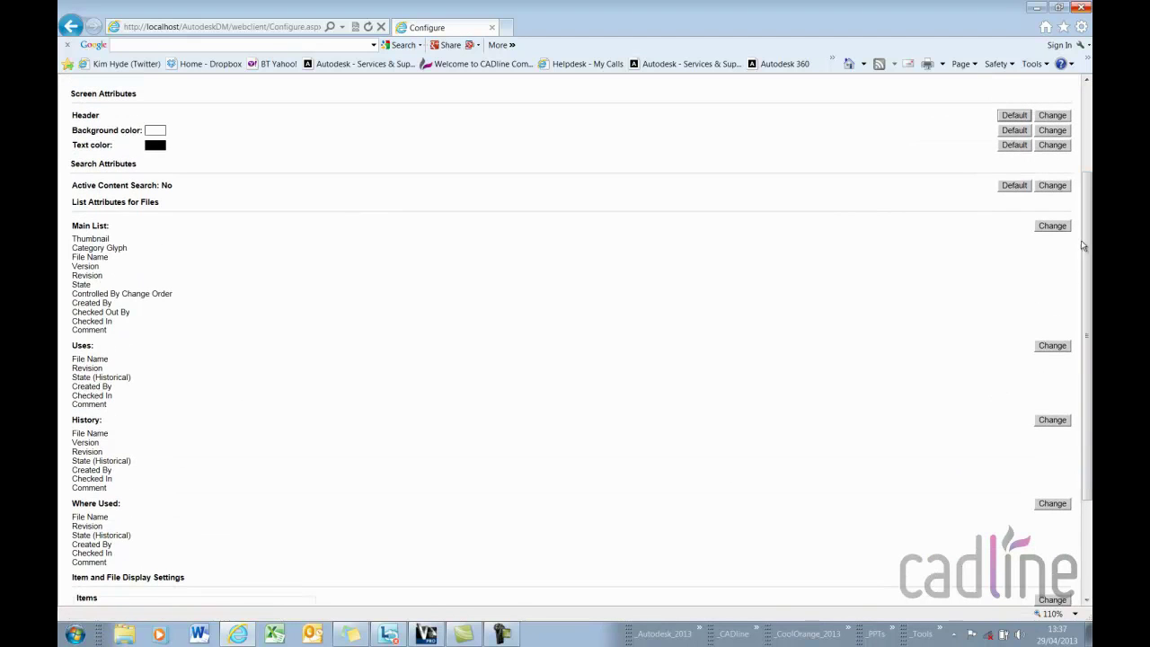
{"action": "left_click", "coordinate": [1052, 225]}
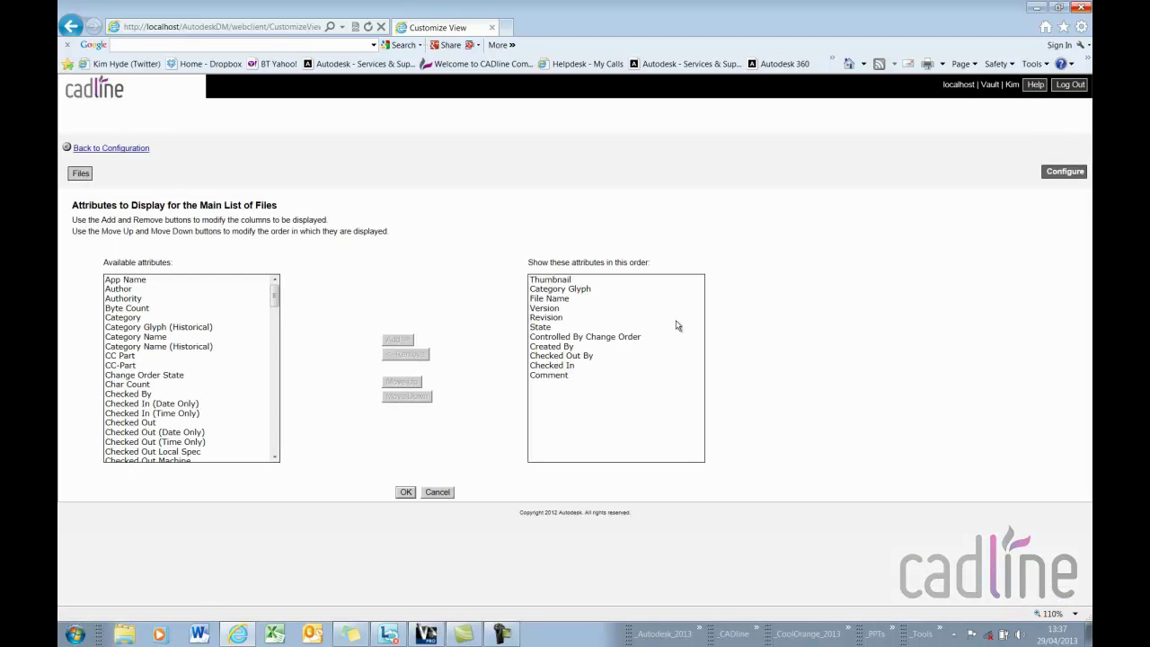
{"action": "left_click", "coordinate": [552, 281]}
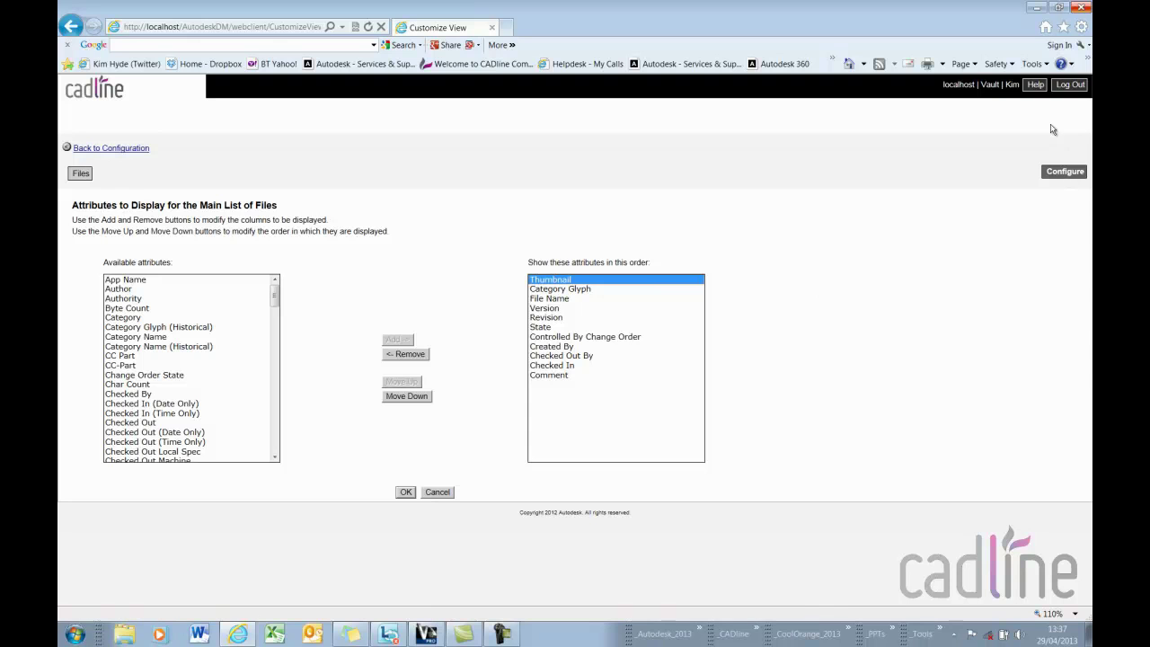
{"action": "left_click", "coordinate": [124, 151]}
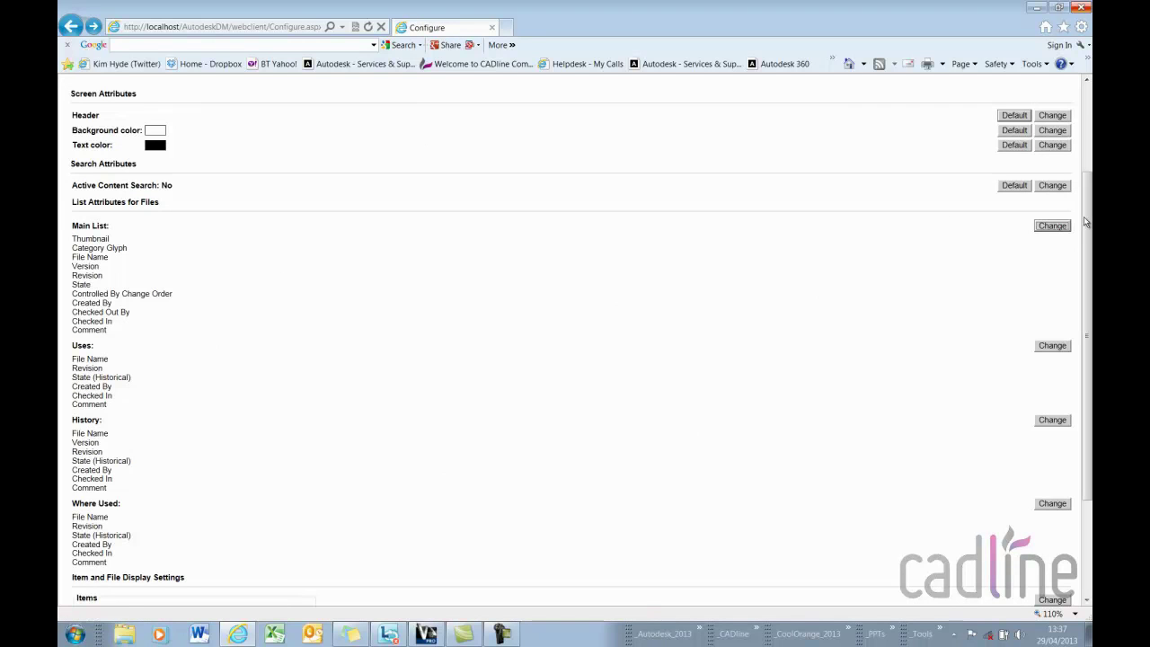
{"action": "scroll", "coordinate": [1085, 222], "scroll_direction": "up", "scroll_amount": 3}
Open Files > Workspace > Specifications and widen the File Name column to show full names
{"action": "left_click", "coordinate": [81, 172]}
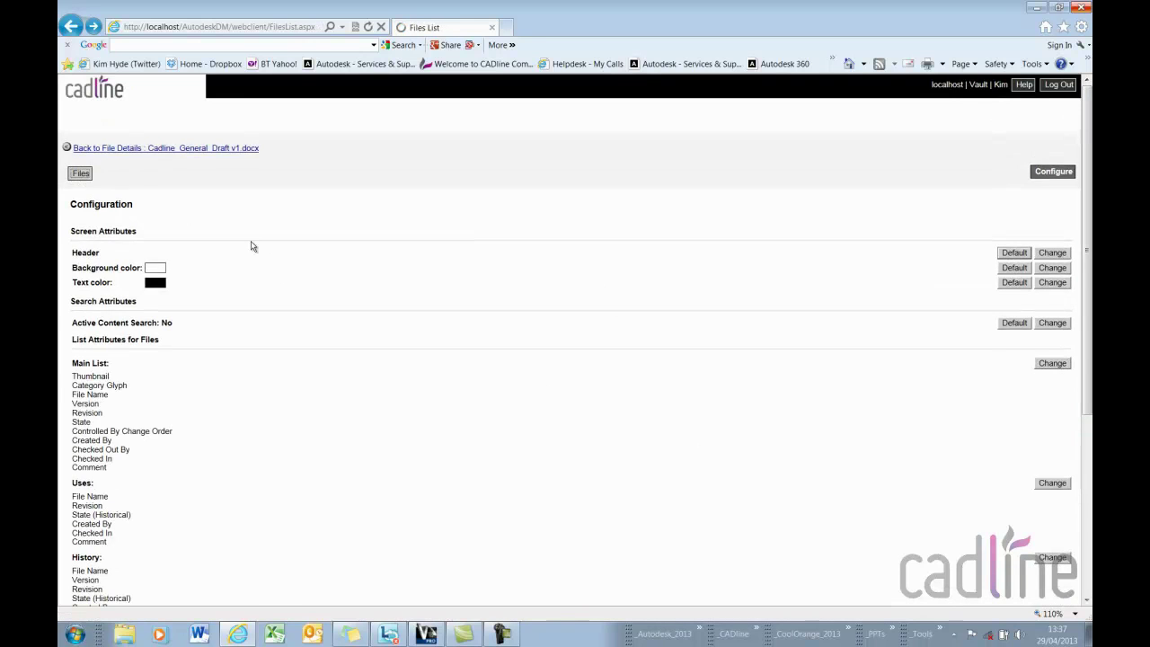
{"action": "left_click", "coordinate": [81, 265]}
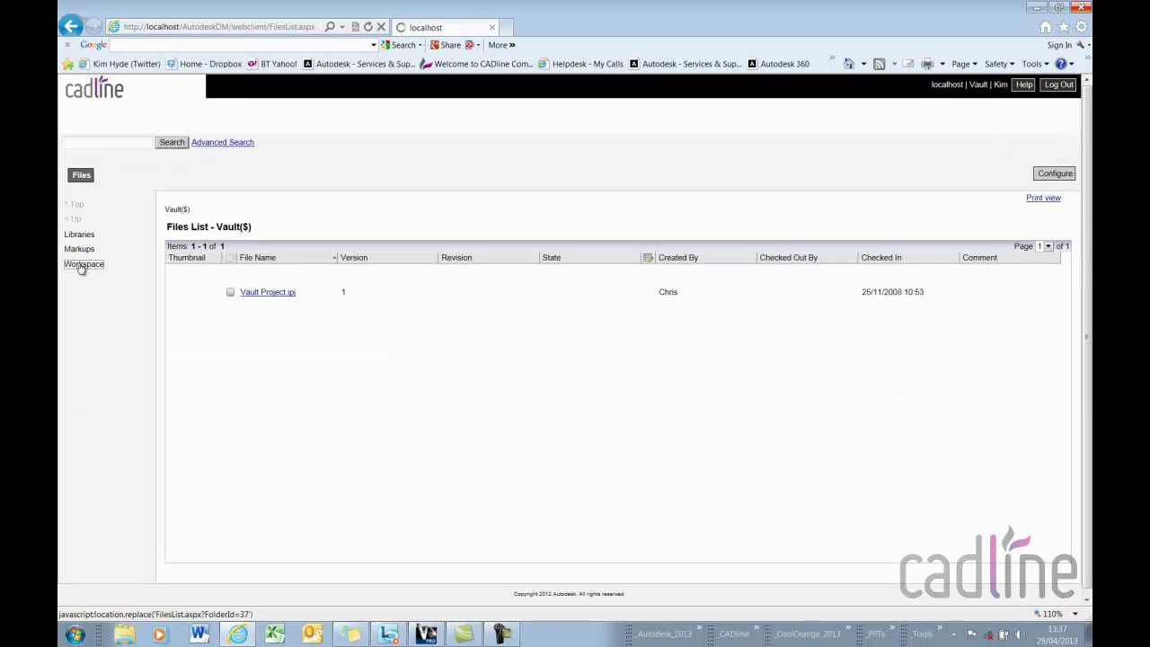
{"action": "left_click", "coordinate": [93, 325]}
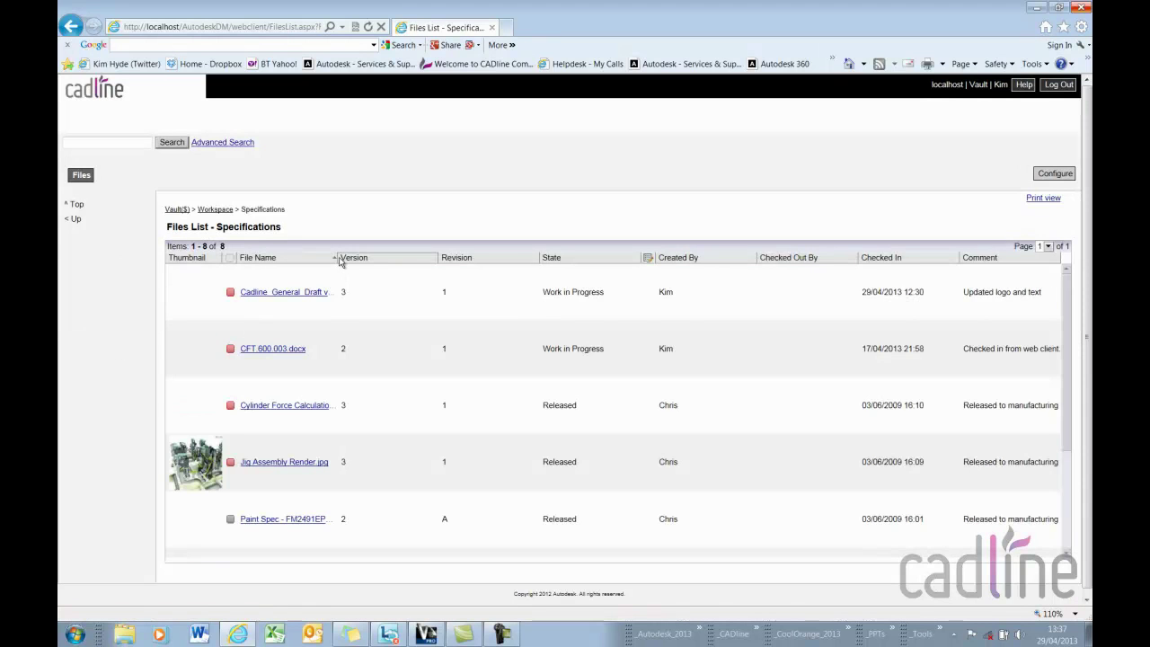
{"action": "left_click_drag", "start_coordinate": [337, 257], "coordinate": [419, 258]}
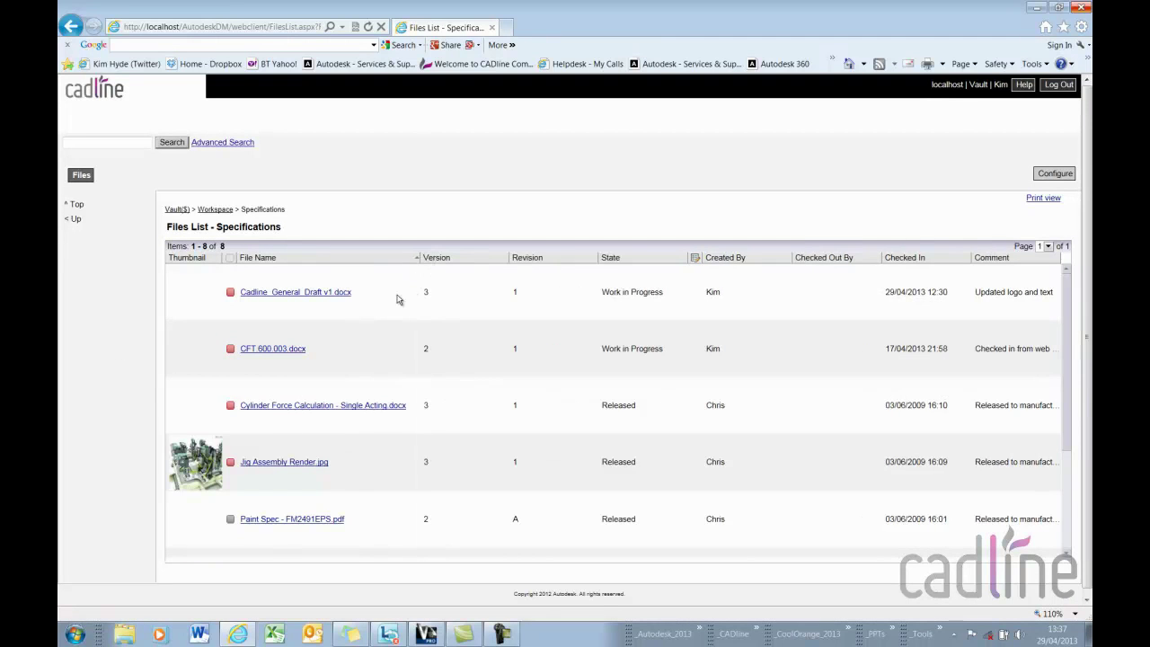